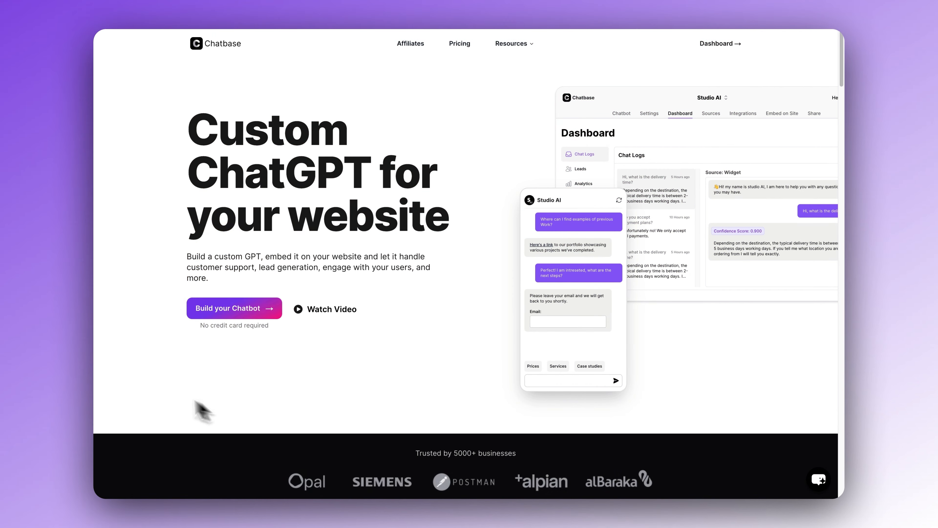
Step: Start building a chatbot and look through the Notion and Files data source options
left_click(255, 311)
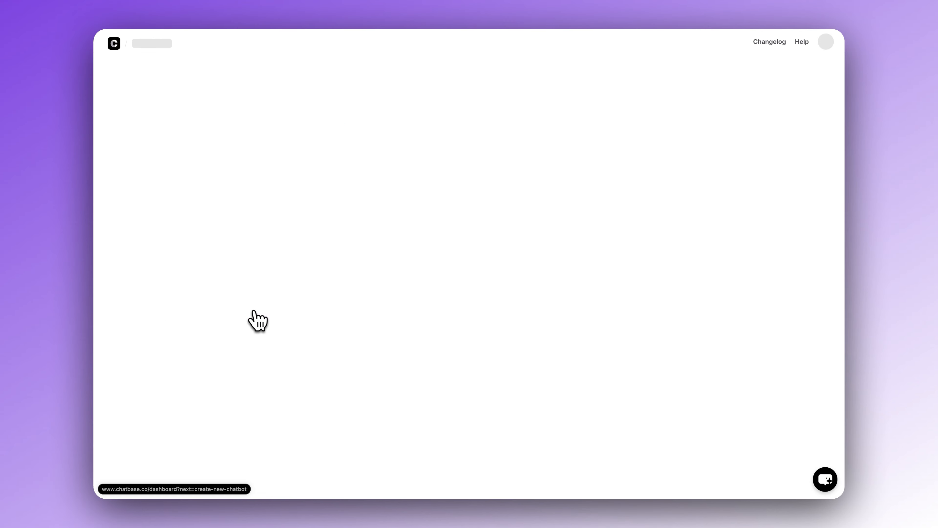
left_click(226, 201)
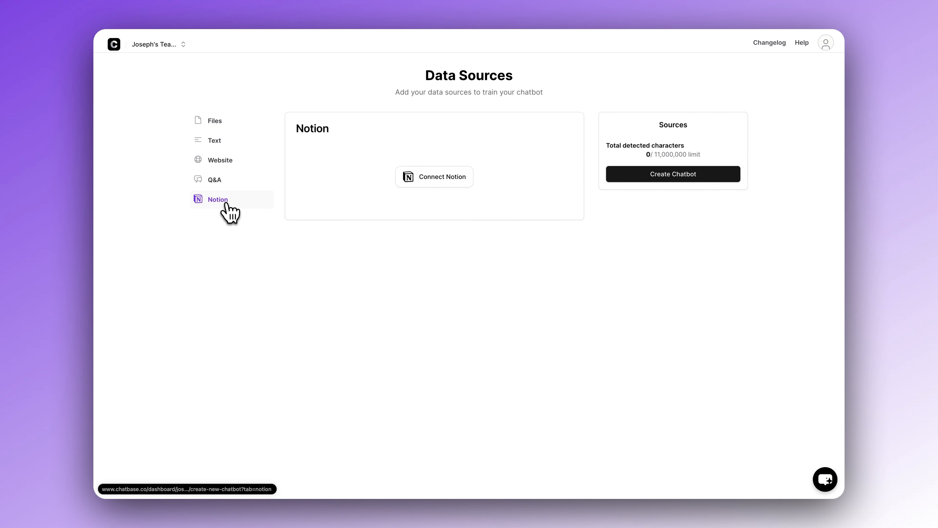
left_click(231, 168)
left_click(218, 122)
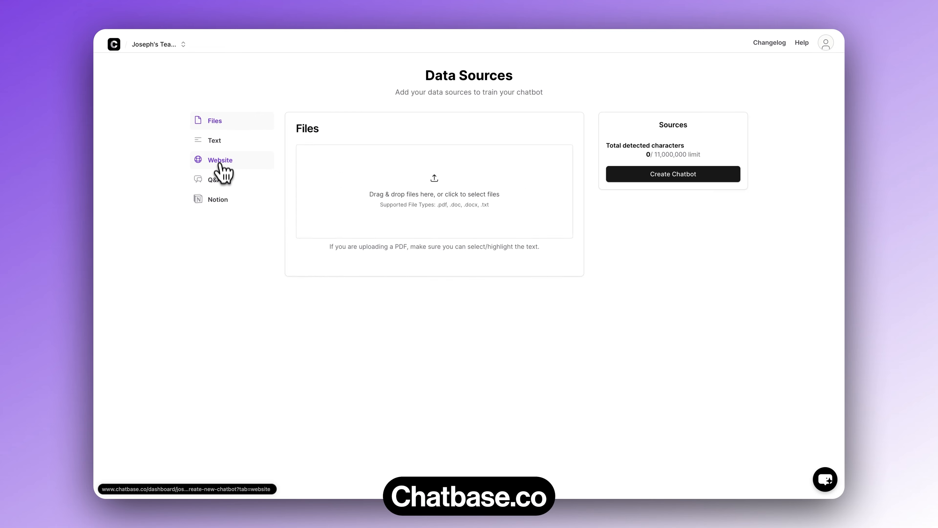
left_click(222, 171)
type("https://www.chatbase.co/")
left_click(547, 171)
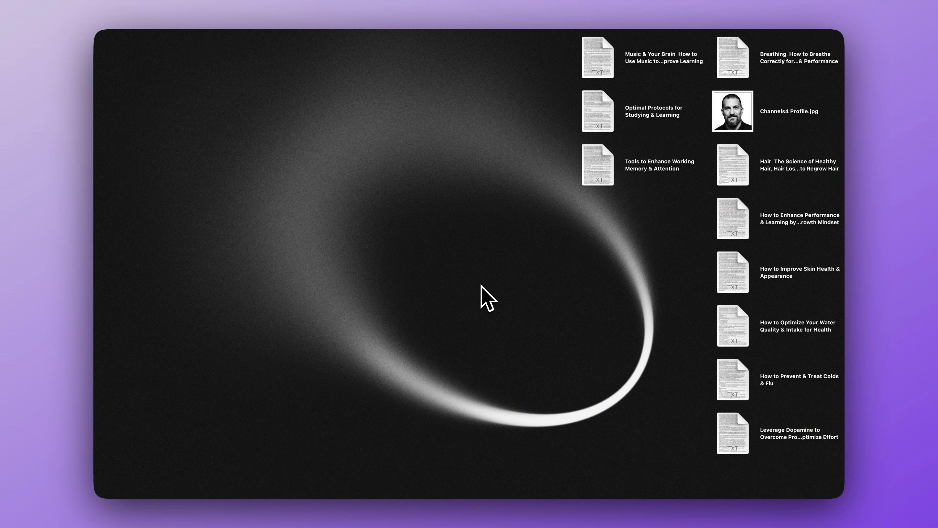
Step: Switch to the Andrew Huberman YouTube channel and open the video "Optimal Protocols for Studying & Learning"
key("ctrl+Right")
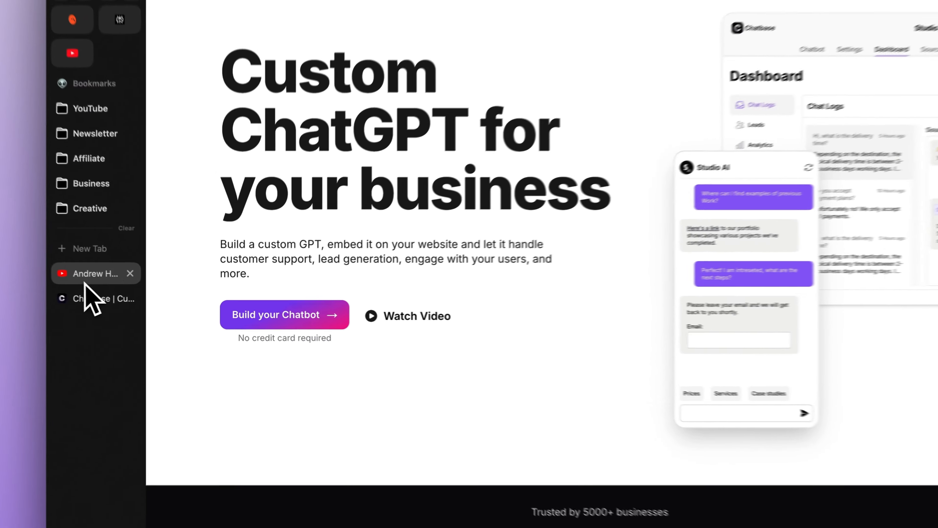
left_click(133, 282)
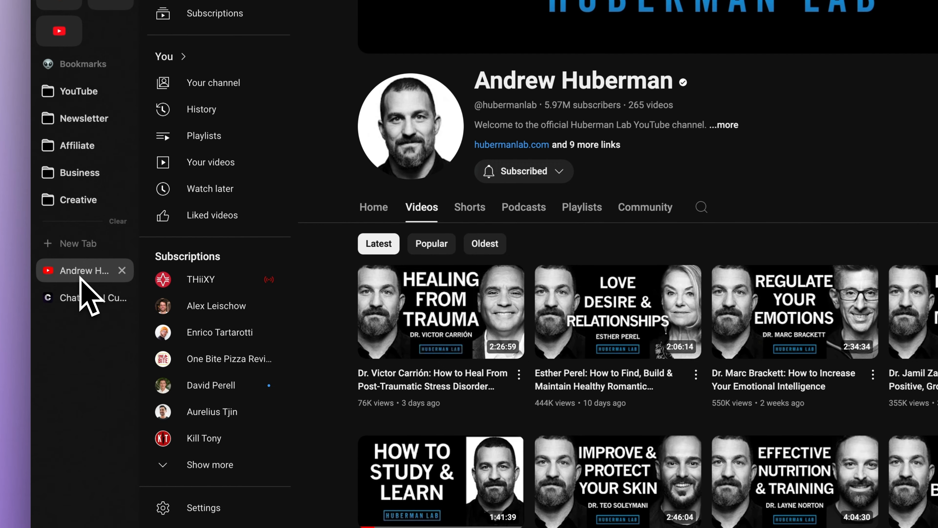
scroll(663, 324, "down", 3)
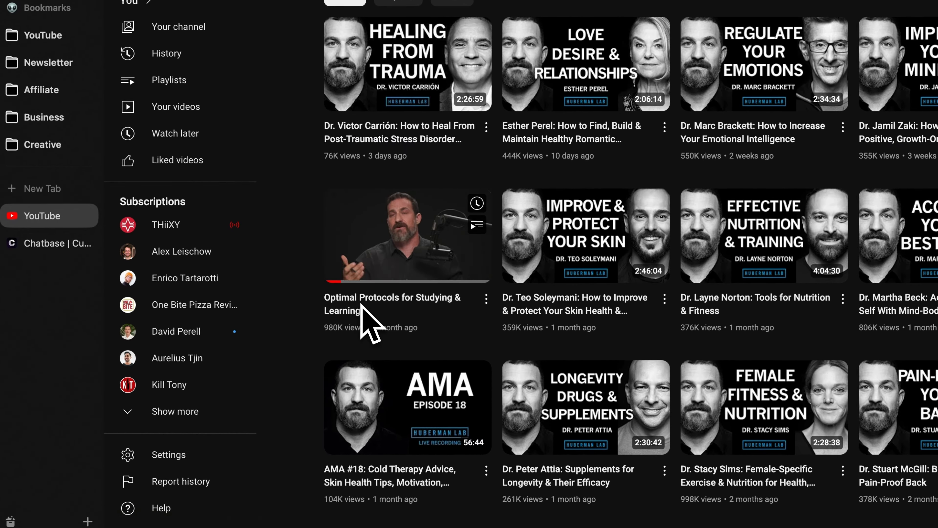
left_click(344, 345)
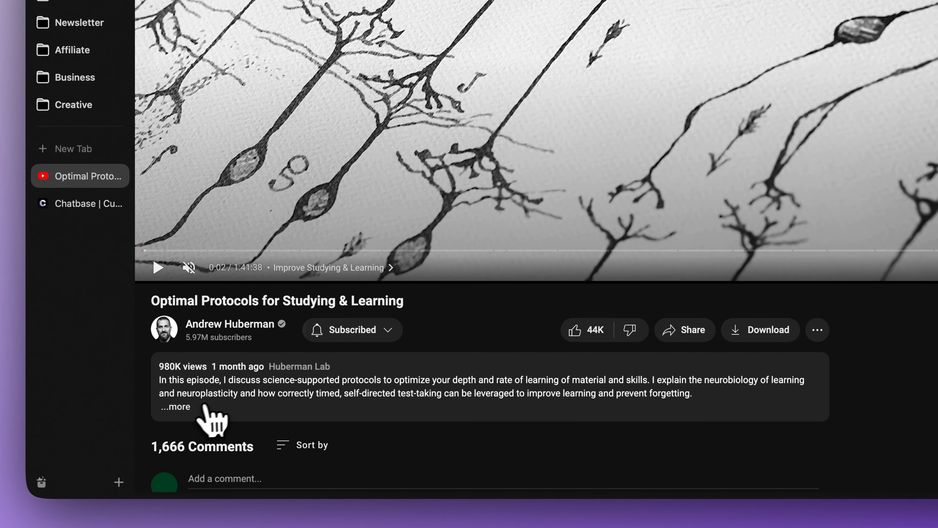
Step: Expand the video's full description and show its transcript
left_click(202, 405)
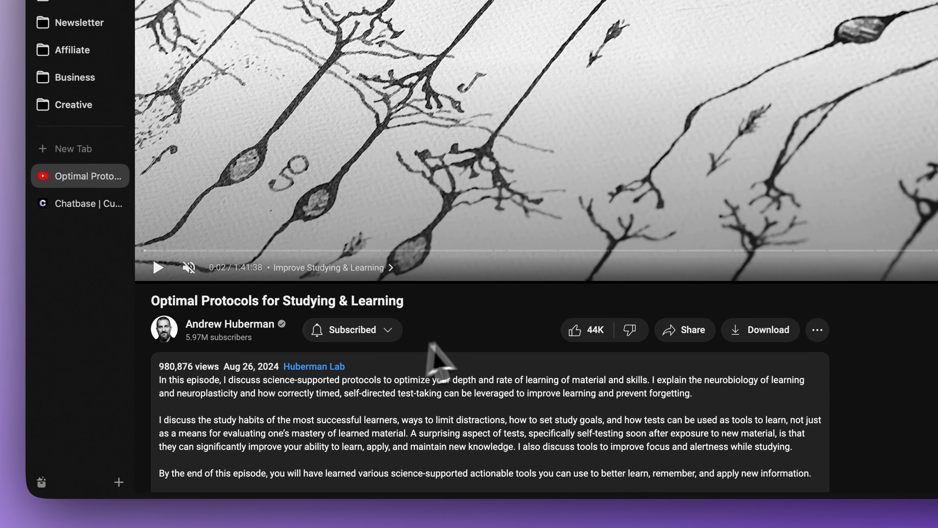
scroll(430, 343, "down", 5)
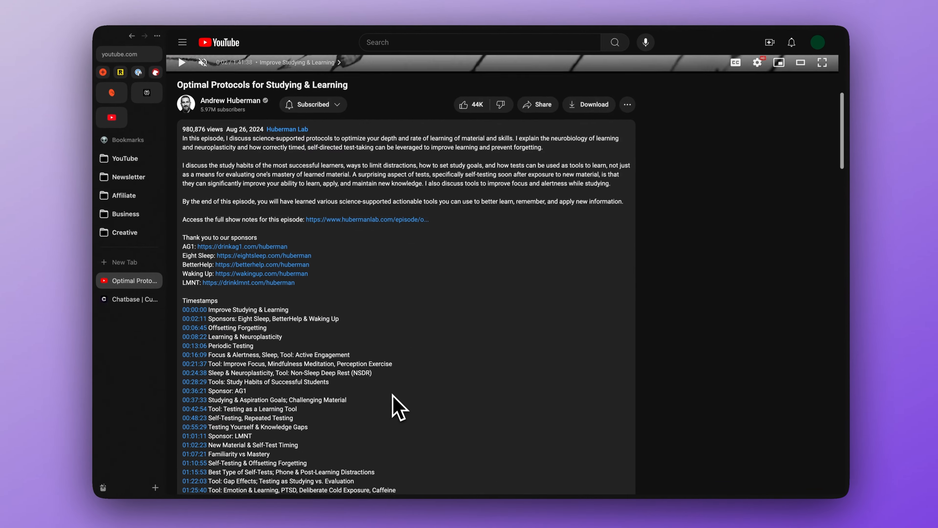
scroll(399, 407, "down", 8)
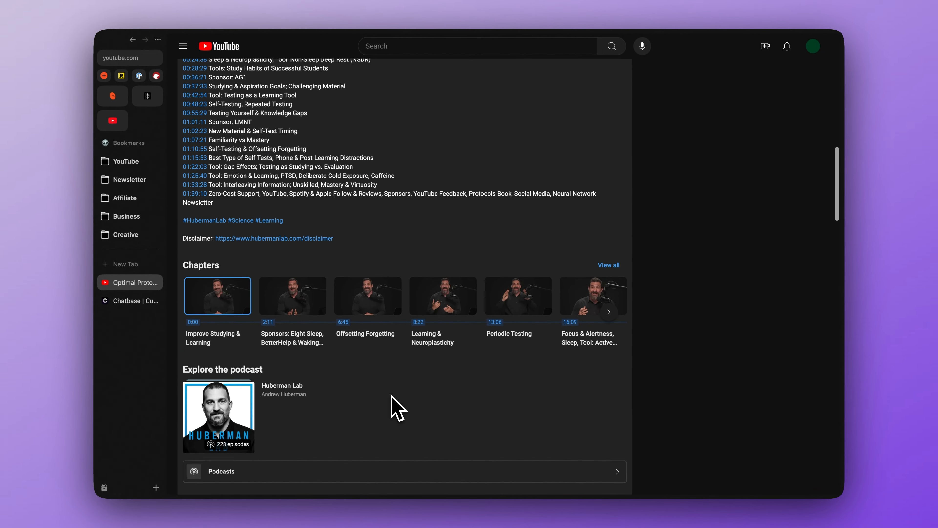
scroll(391, 395, "down", 4)
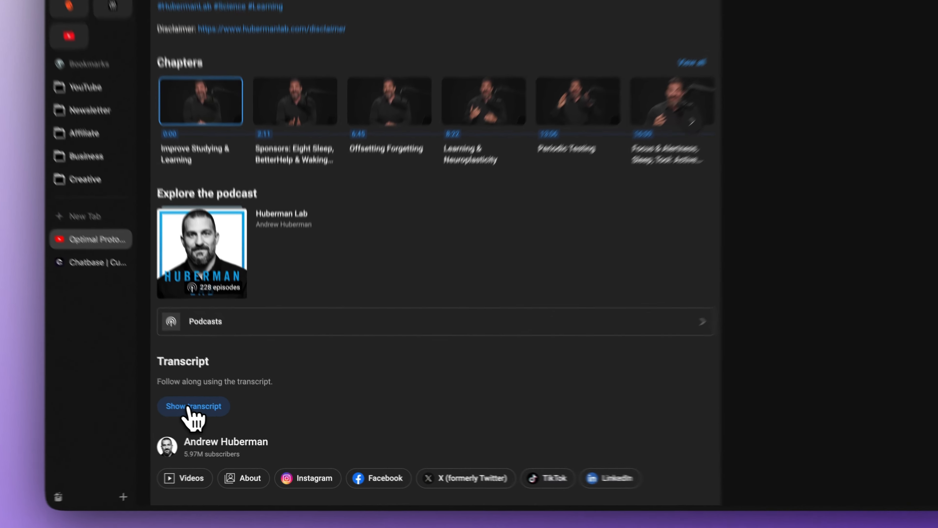
left_click(207, 415)
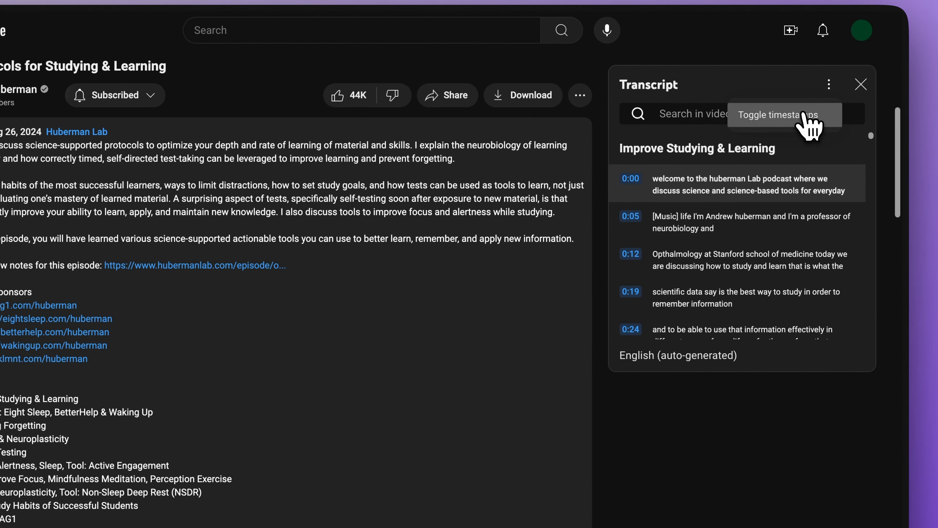
Step: Turn off the transcript's timestamps and copy its entire text
left_click(809, 126)
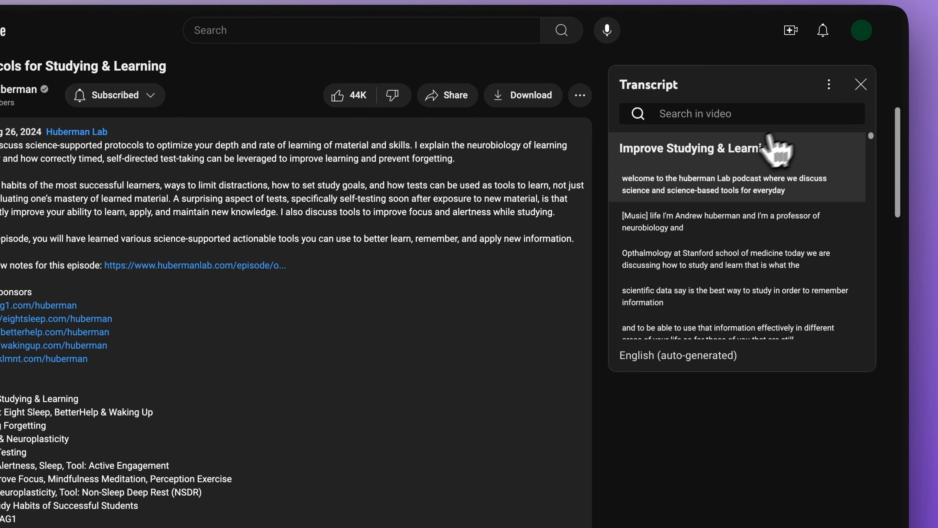
left_click_drag(658, 212, 725, 317)
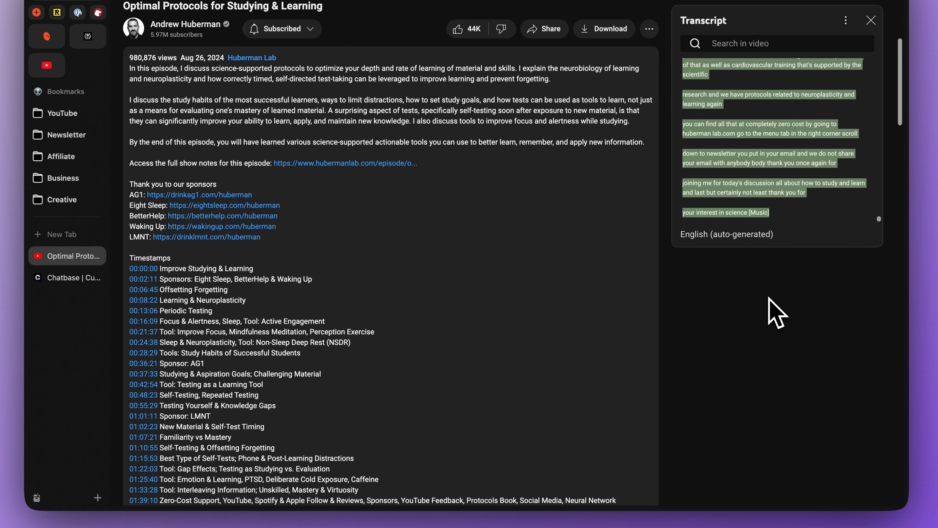
Step: Switch to TextEdit, paste the copied transcript into a new document and save it
key("ctrl+Left")
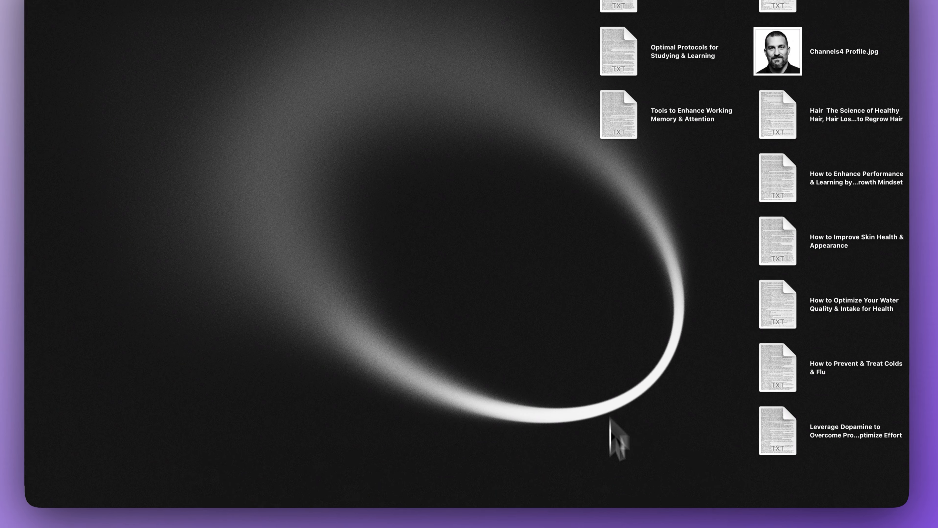
mouse_move(632, 484)
left_click(640, 468)
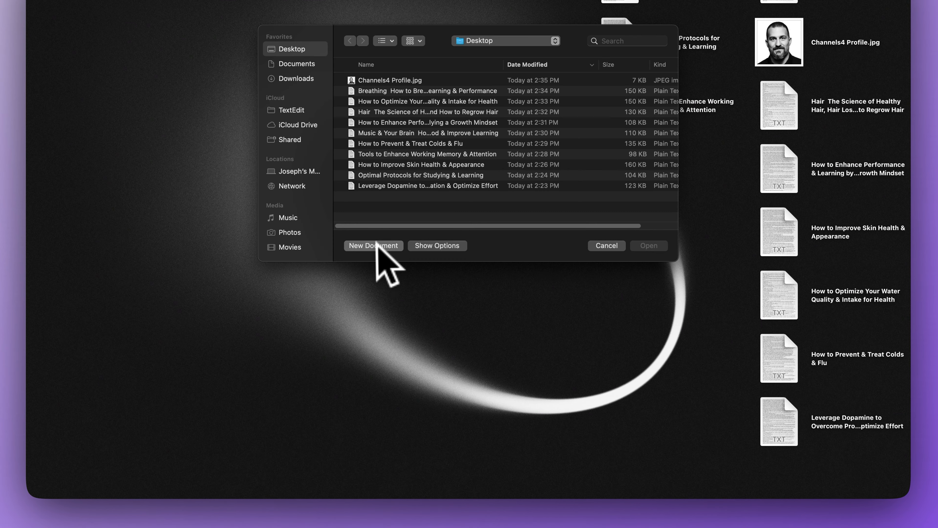
left_click(376, 244)
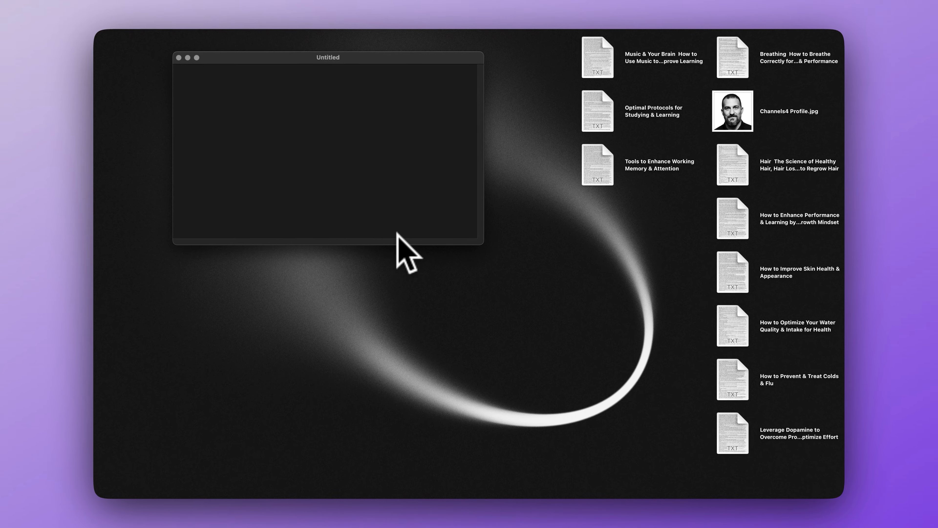
key("super+v")
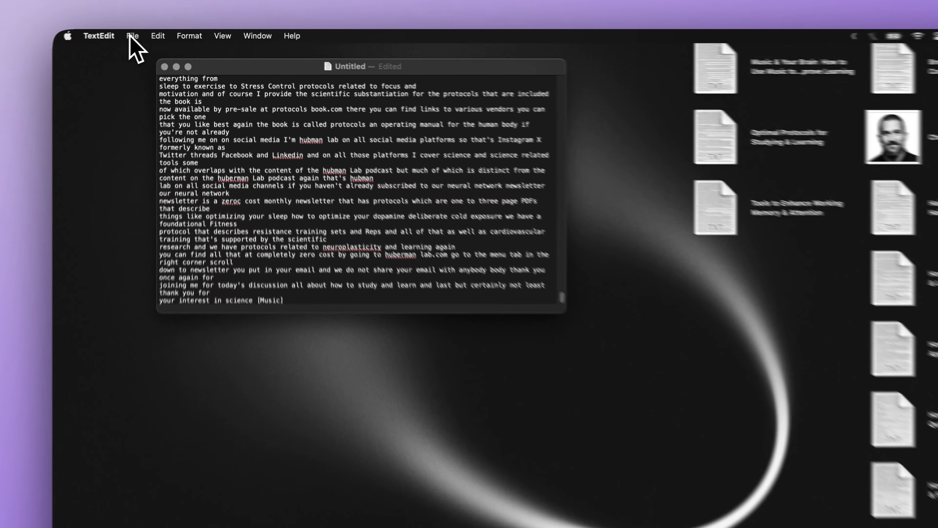
left_click(153, 35)
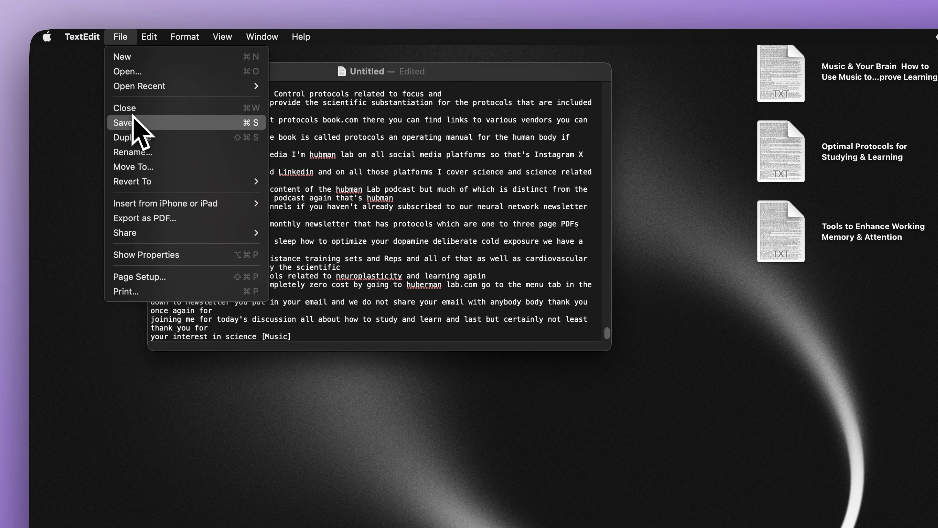
left_click(163, 88)
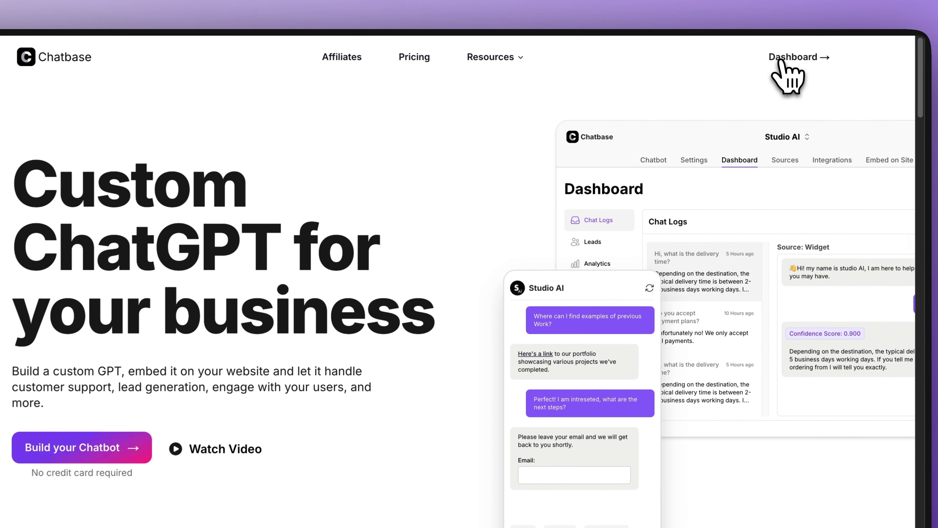
Step: Switch to Chatbase and create a new chatbot trained on all the transcript text files from the Desktop
left_click(785, 57)
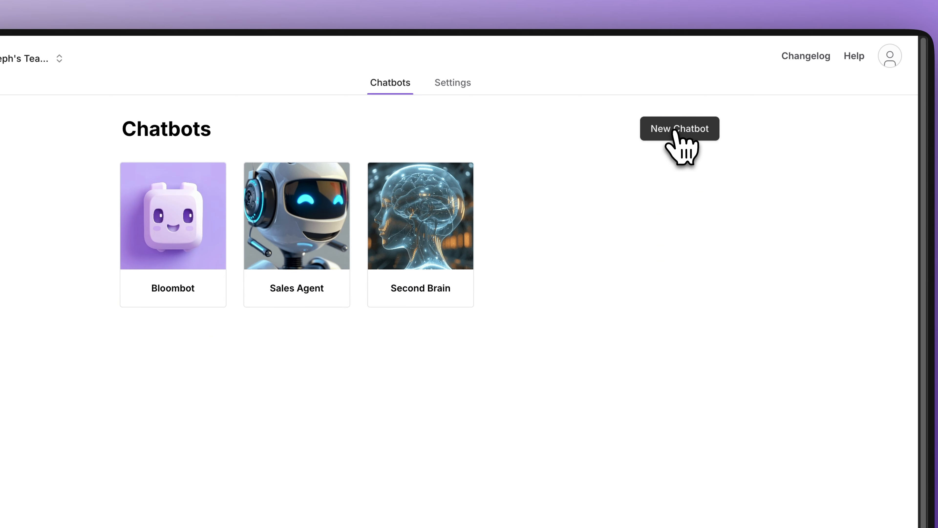
left_click(674, 132)
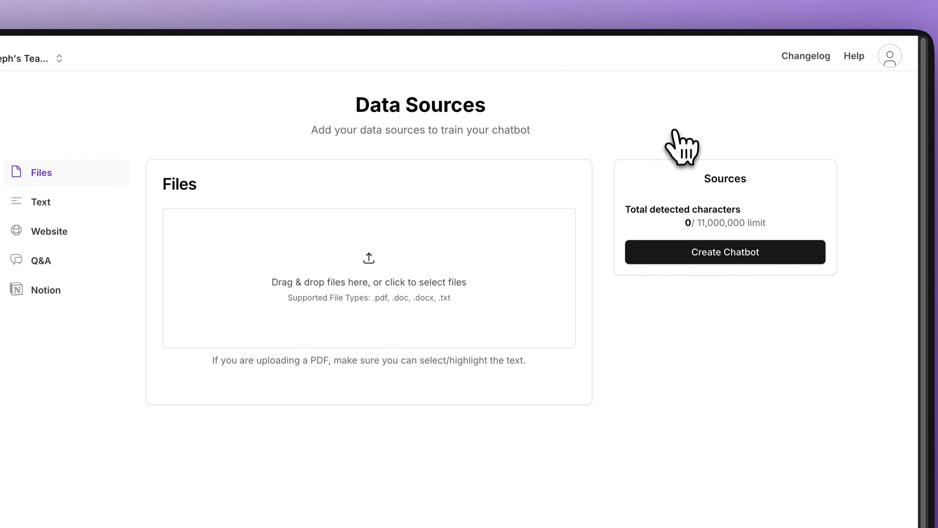
left_click(446, 213)
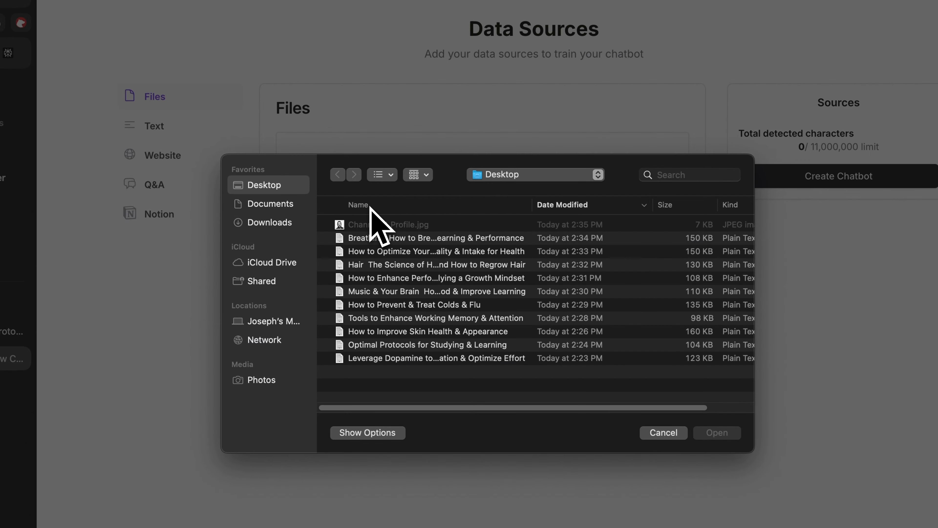
left_click(371, 238)
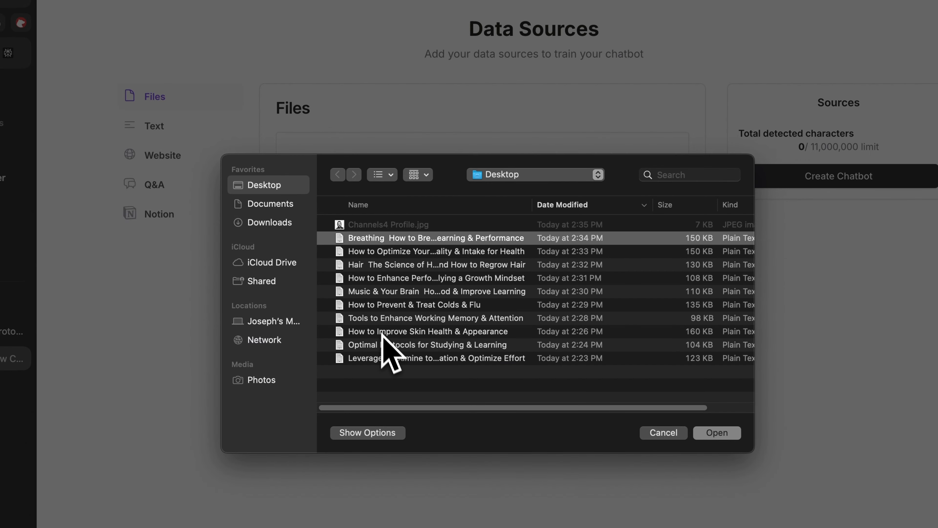
left_click(406, 358, "shift")
left_click(717, 433)
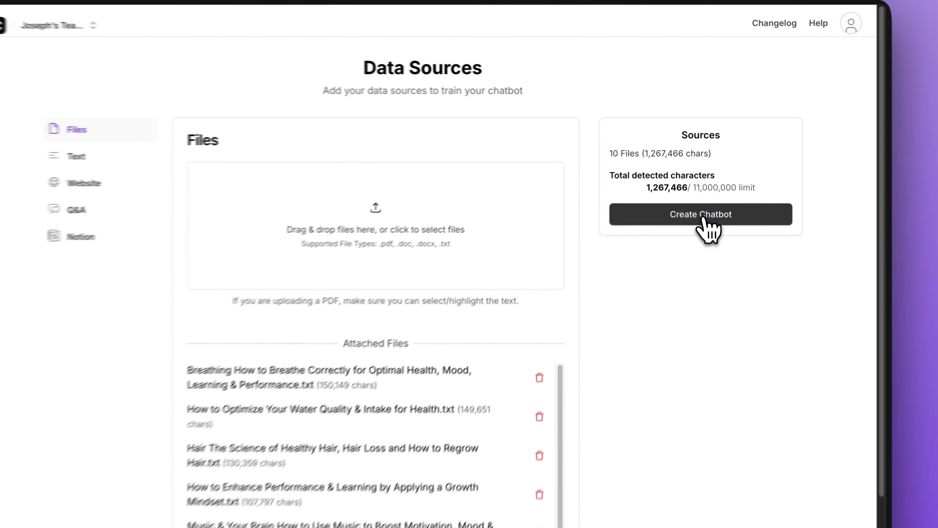
left_click(706, 188)
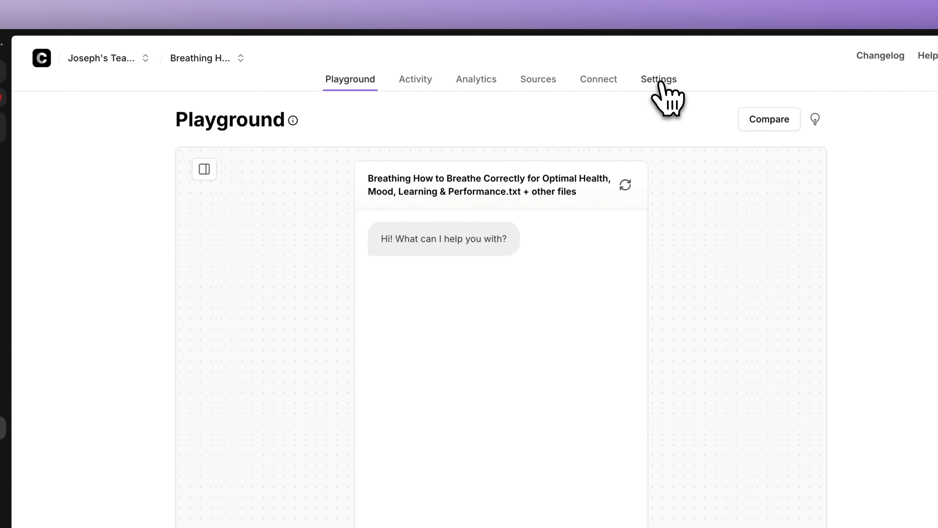
Step: Open the new chatbot's chat interface settings and upload Channels4 Profile.jpg as the profile picture
left_click(607, 64)
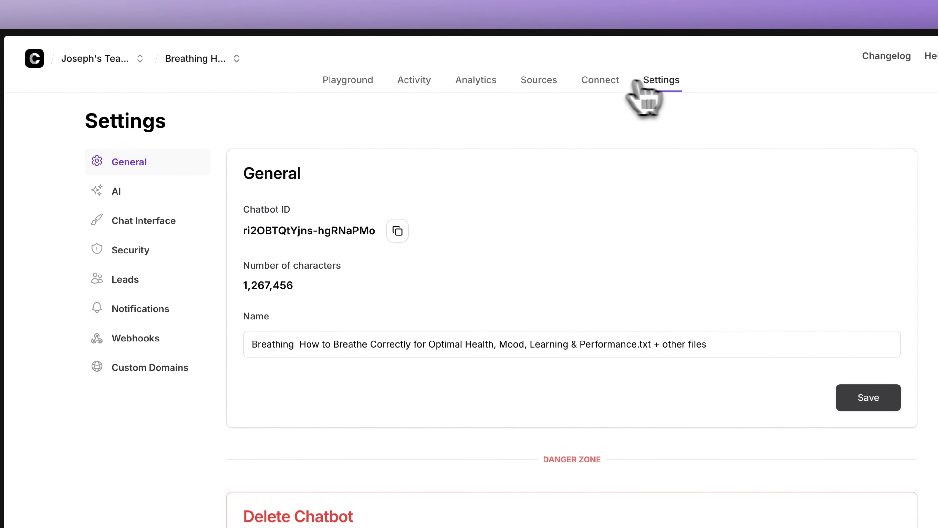
left_click(162, 221)
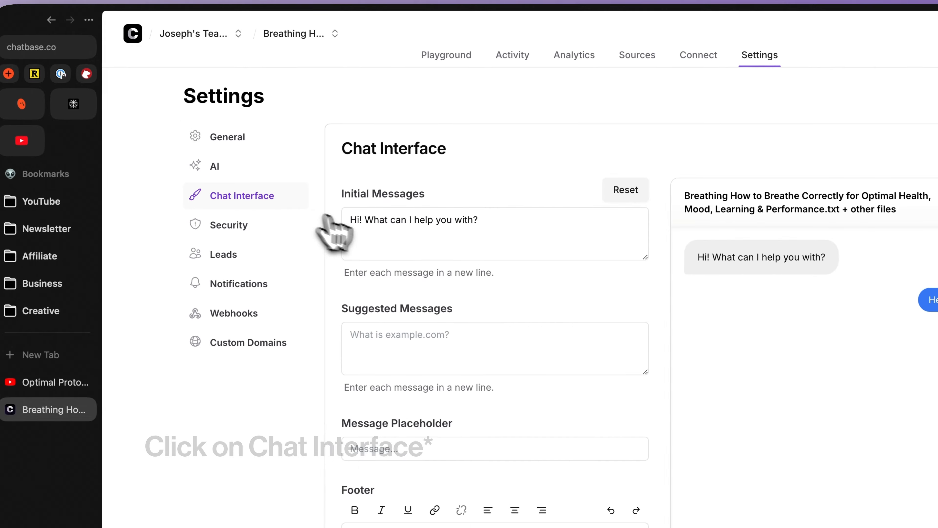
scroll(329, 222, "down", 10)
left_click(381, 370)
double_click(384, 292)
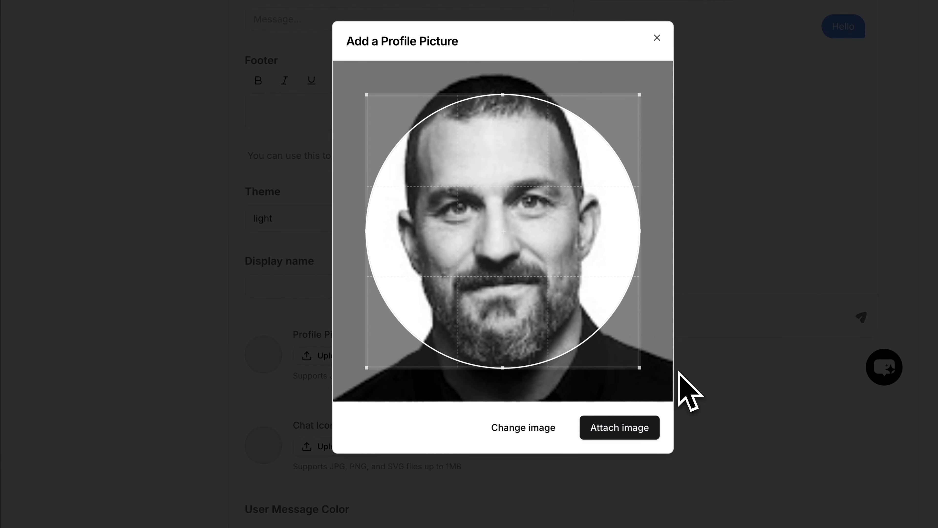
Step: Enlarge the circular crop to the full extent of the picture and attach it
left_click_drag(366, 368, 326, 397)
left_click_drag(639, 94, 738, 28)
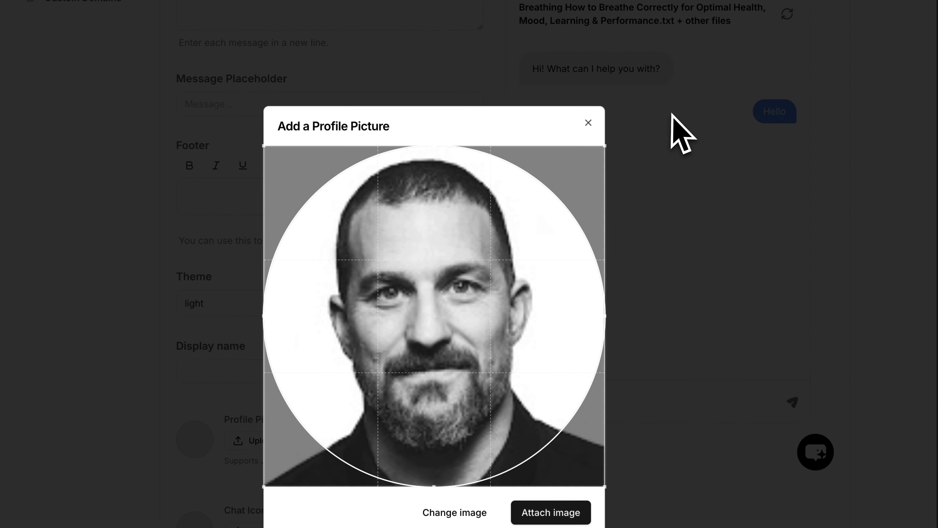
left_click(624, 403)
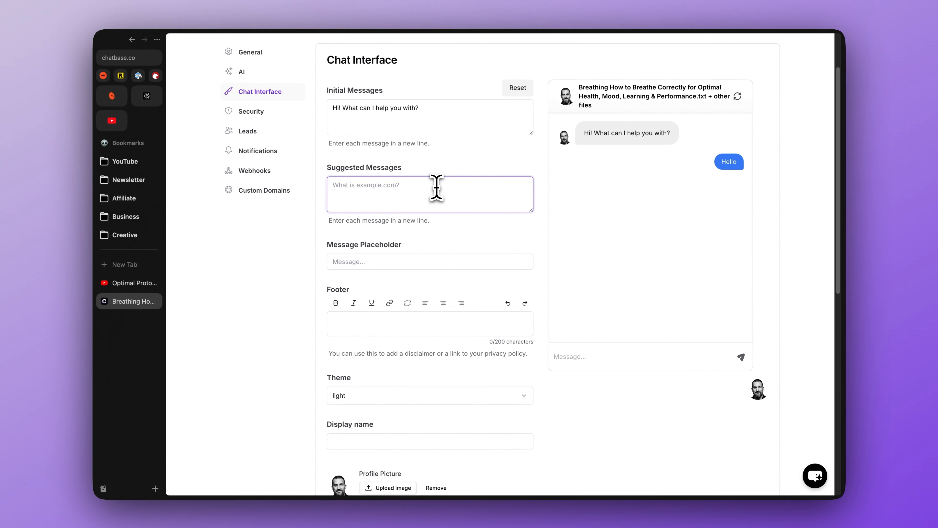
Step: Add the suggested messages "How can I improve my sleep?" and "How can I improve my focus?" and a footer stating the chatbot is unofficial
type("How can I improve my focus?")
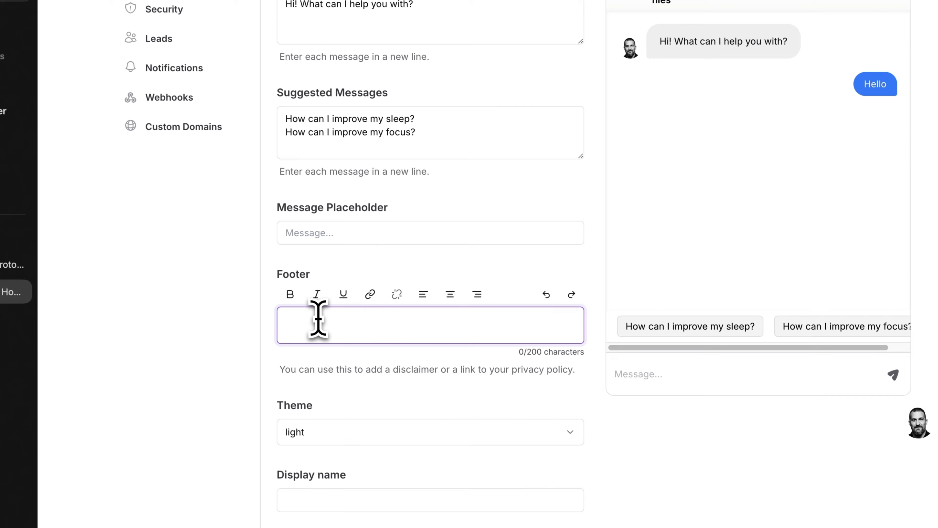
type("The information provided by this chatbot is for general informational purposes only and should not be considered official advice, as it is an unofficial persona and not a substitute for professional g")
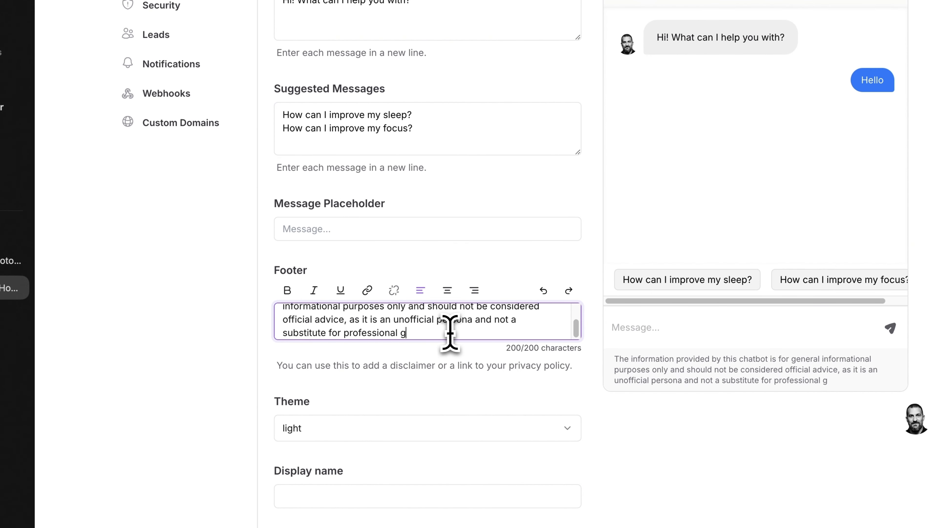
scroll(447, 332, "down", 1)
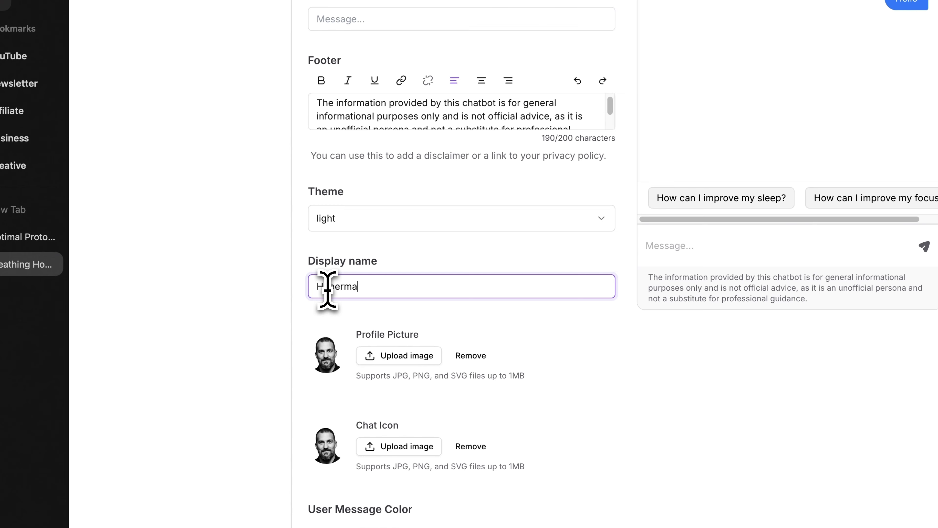
Step: Set the display name to HubermanBot and the user message color to black, synced with the chatbot header, and save the chat interface settings
scroll(547, 394, "down", 3)
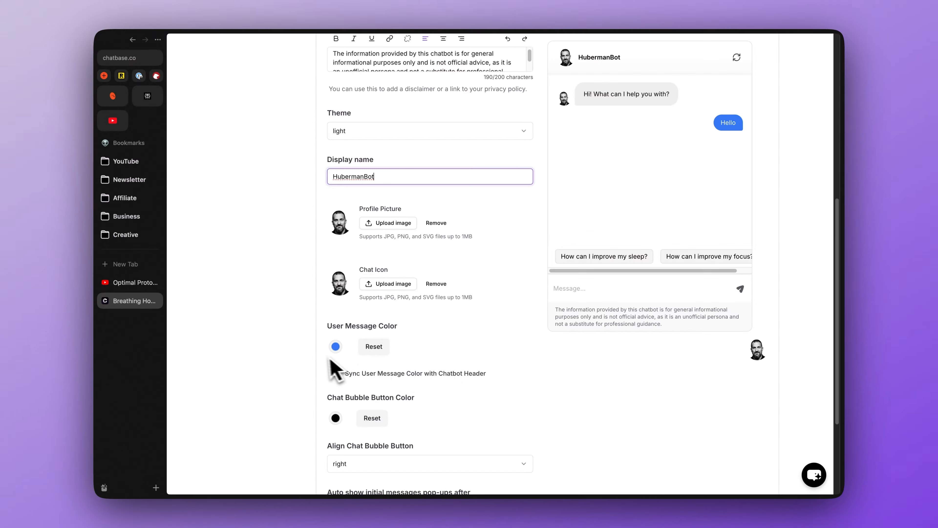
left_click(306, 348)
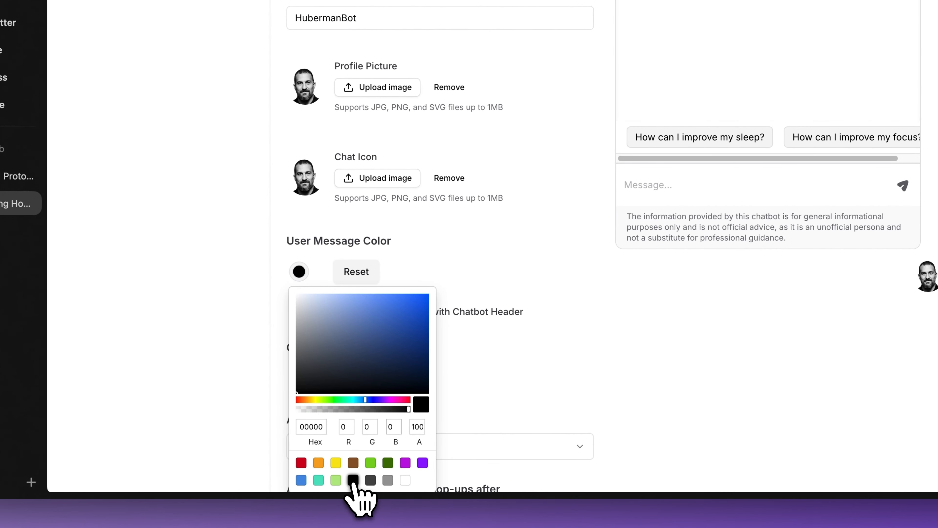
left_click(578, 367)
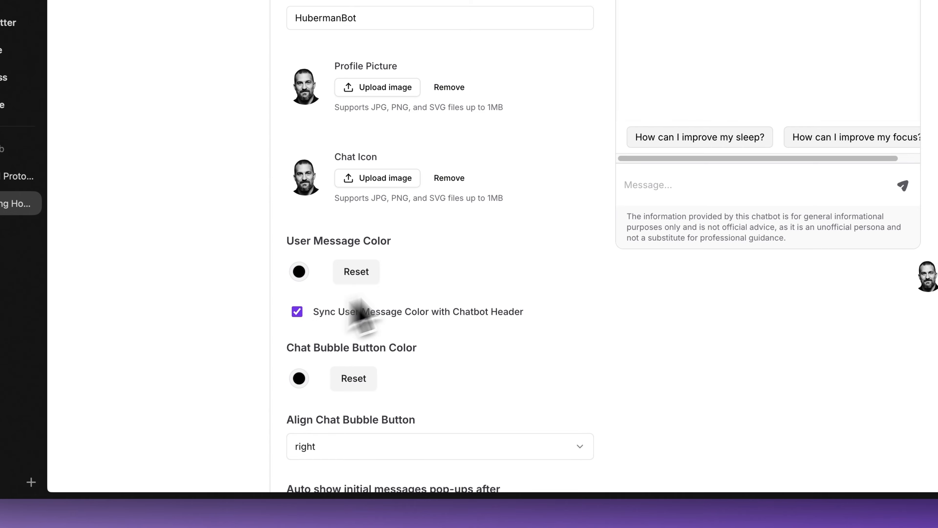
scroll(541, 262, "down", 5)
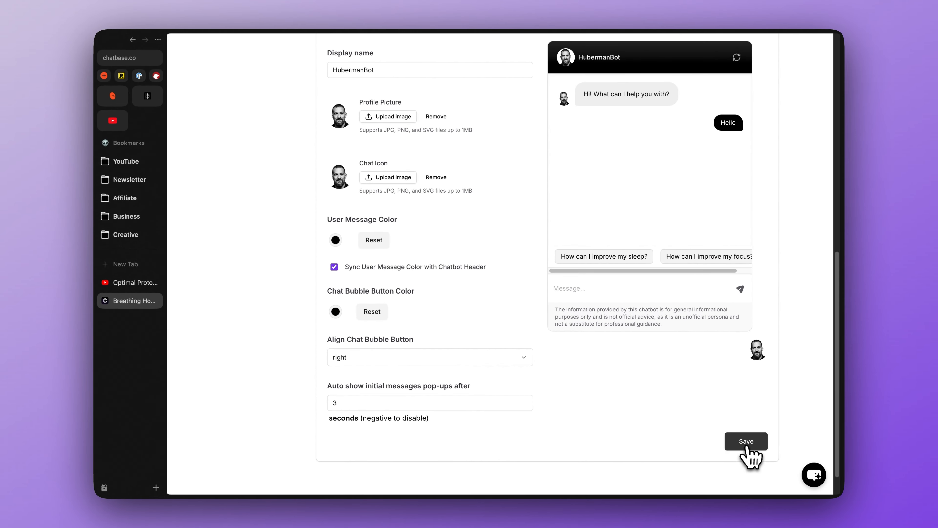
left_click(746, 443)
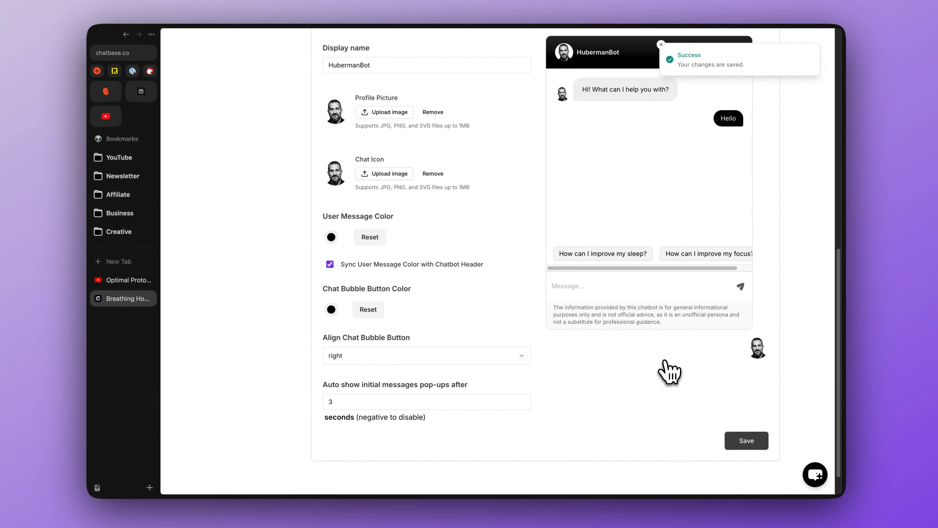
scroll(642, 295, "up", 5)
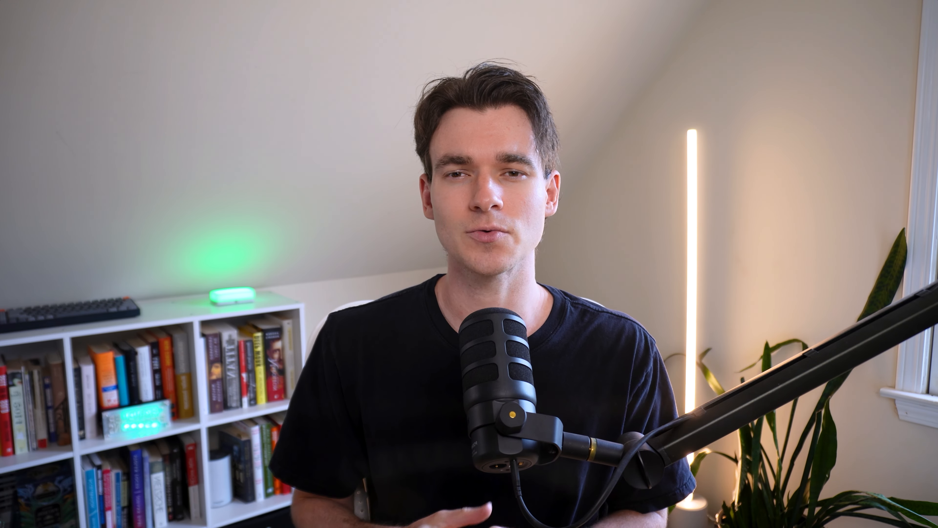